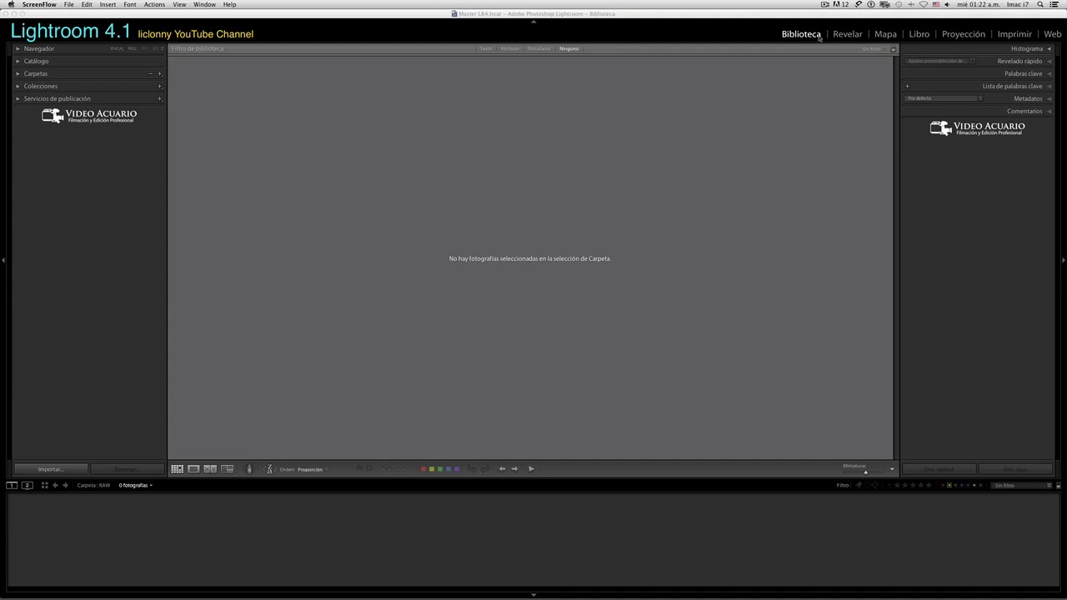
Step: Bring the Lightroom window forward and move from Library into the Develop (Revelar) module
left_click(844, 37)
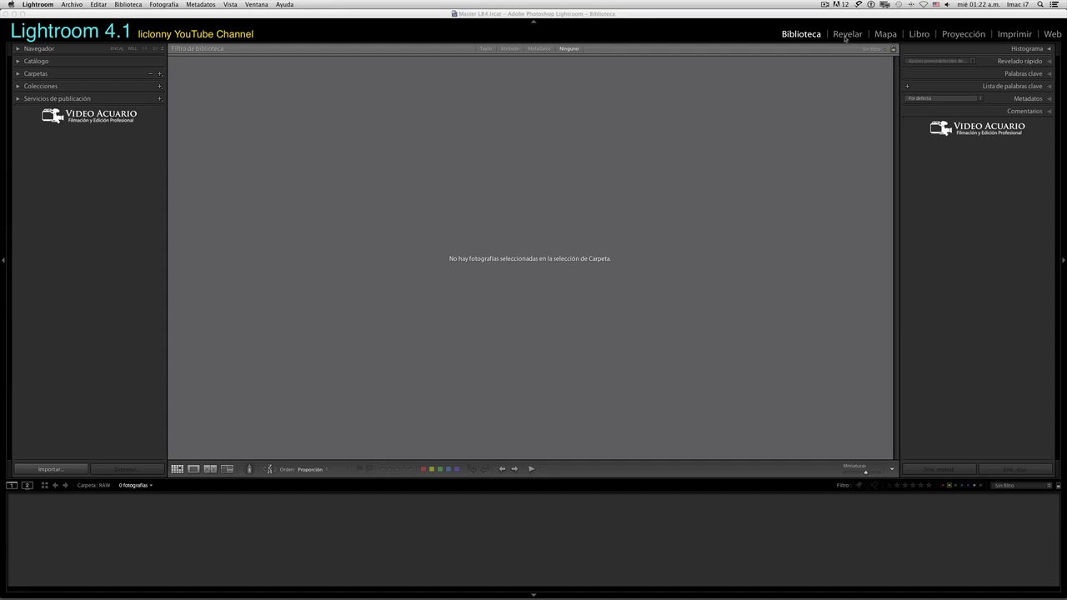
left_click(844, 37)
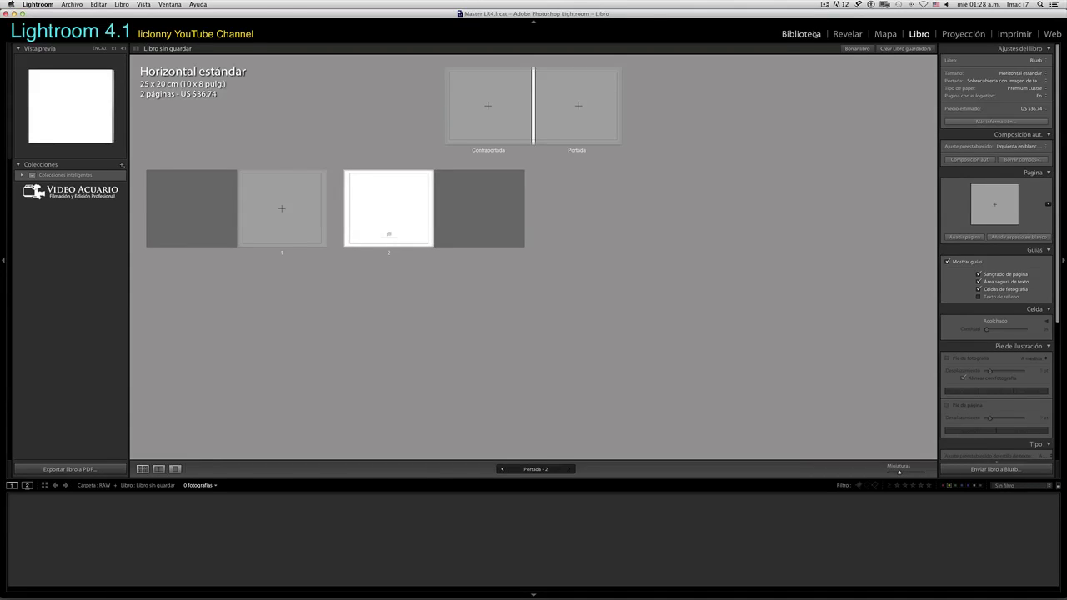
Step: Return to the Biblioteca module showing the empty RAW folder
left_click(816, 34)
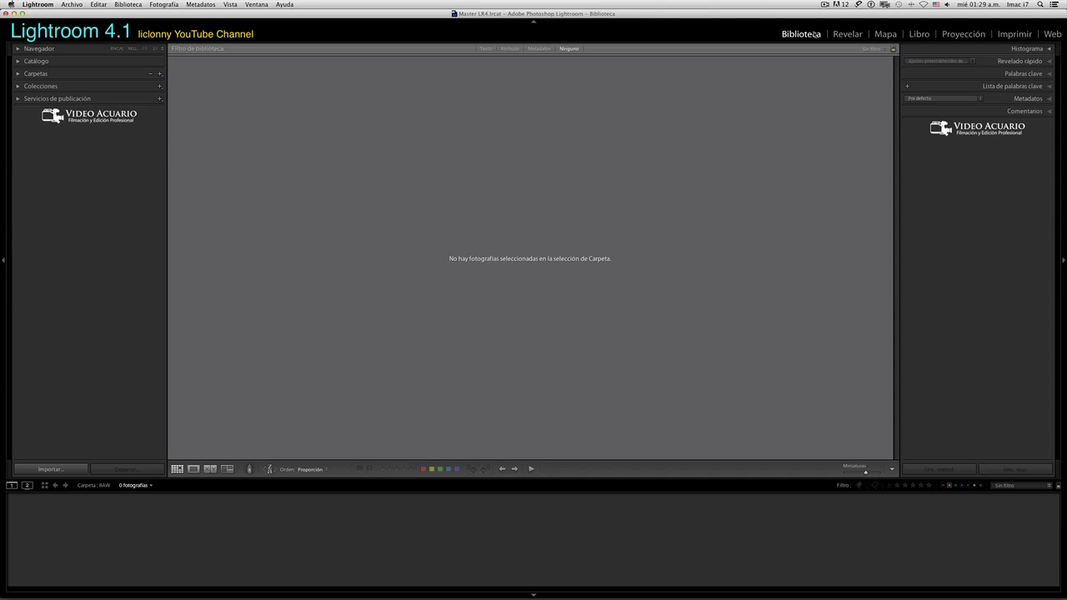
left_click(61, 459)
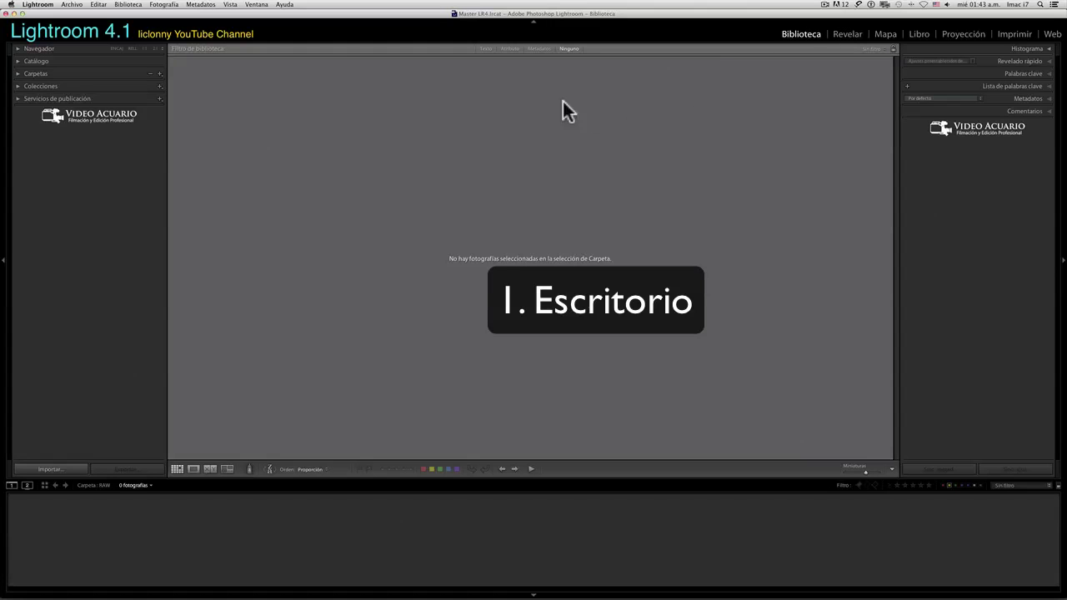
Step: Minimise the Lightroom window to the Dock, leaving the bare desktop visible
left_click(12, 13)
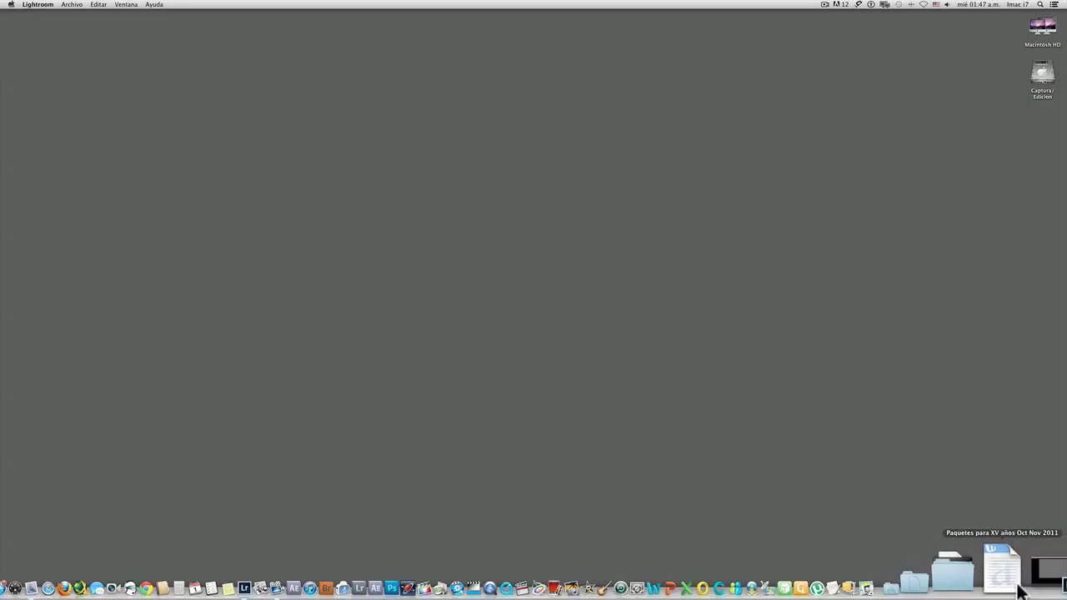
Step: Restore Lightroom from the Dock and show the Archivo menu with Optimizar catálogo
left_click(1013, 571)
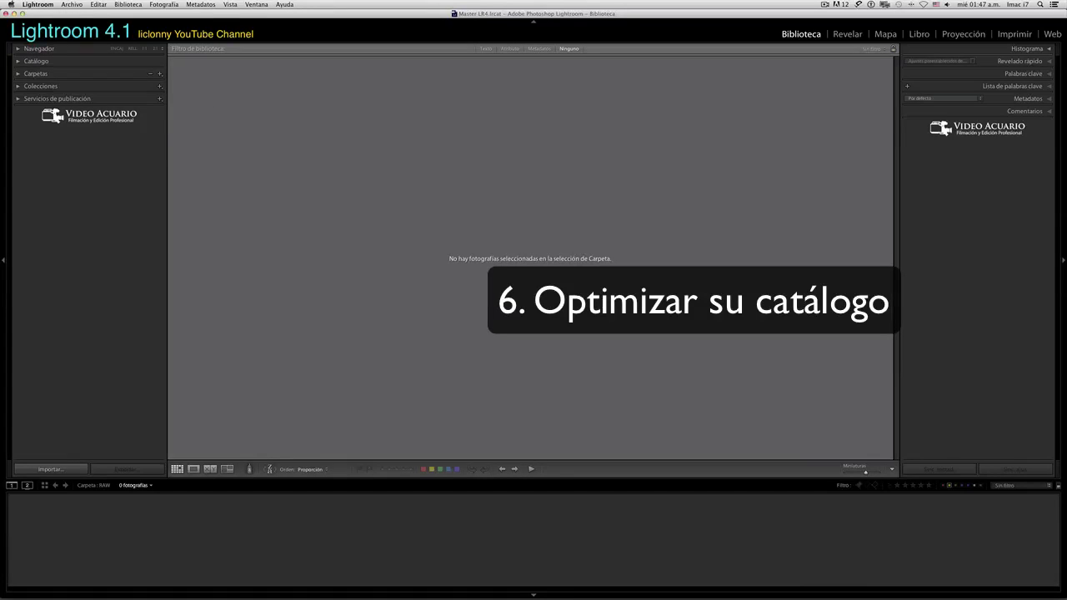
left_click(70, 5)
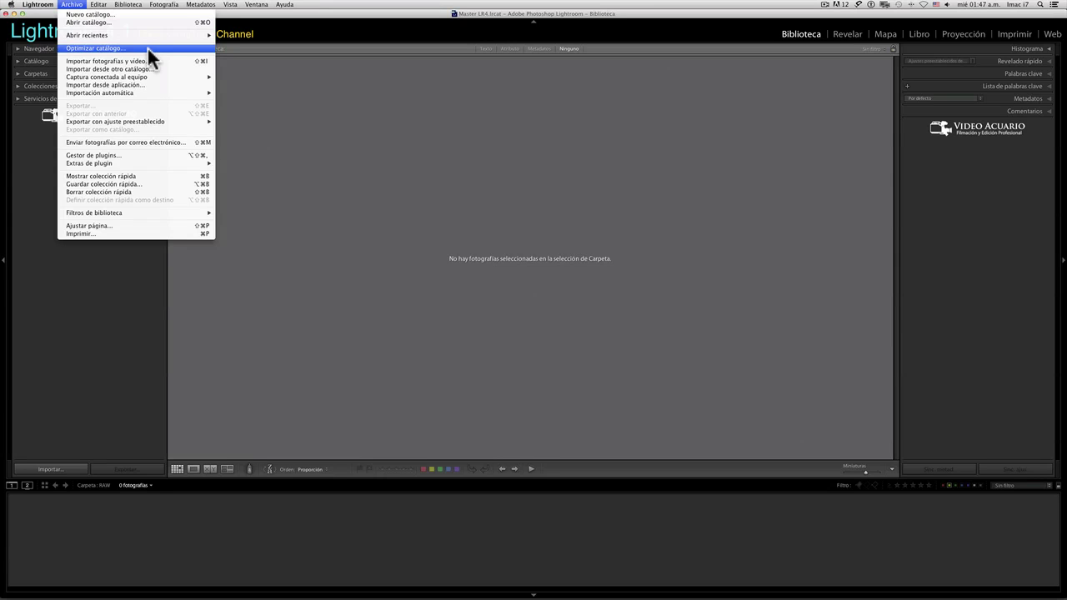
Step: Dismiss the Archivo menu without running any command
left_click(321, 155)
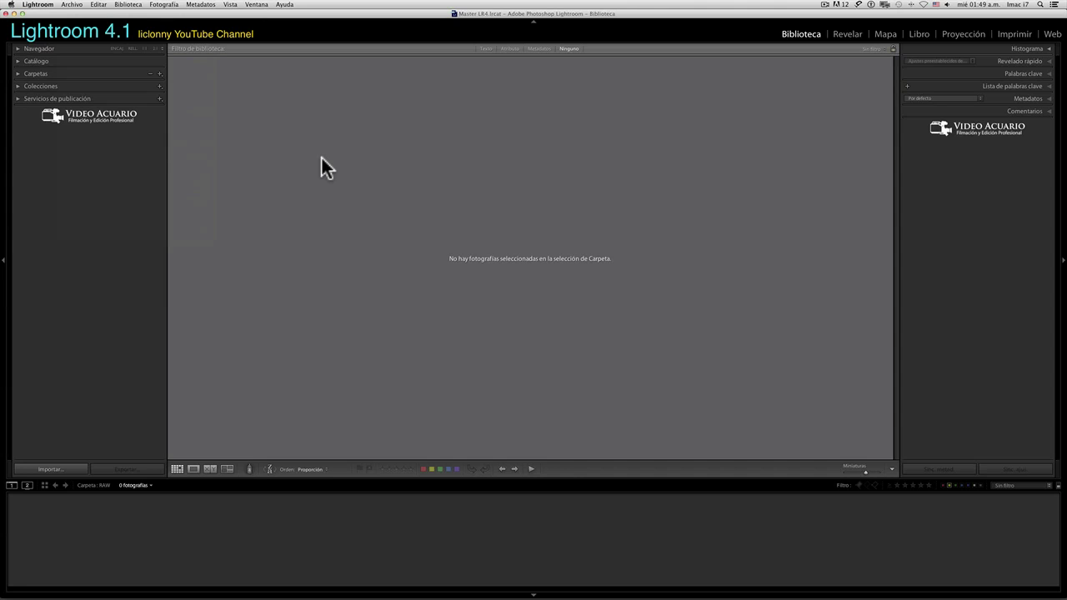
Step: Open Preferencias from the Lightroom menu to view the 20.0 GB Camera Raw cache maximum
left_click(99, 4)
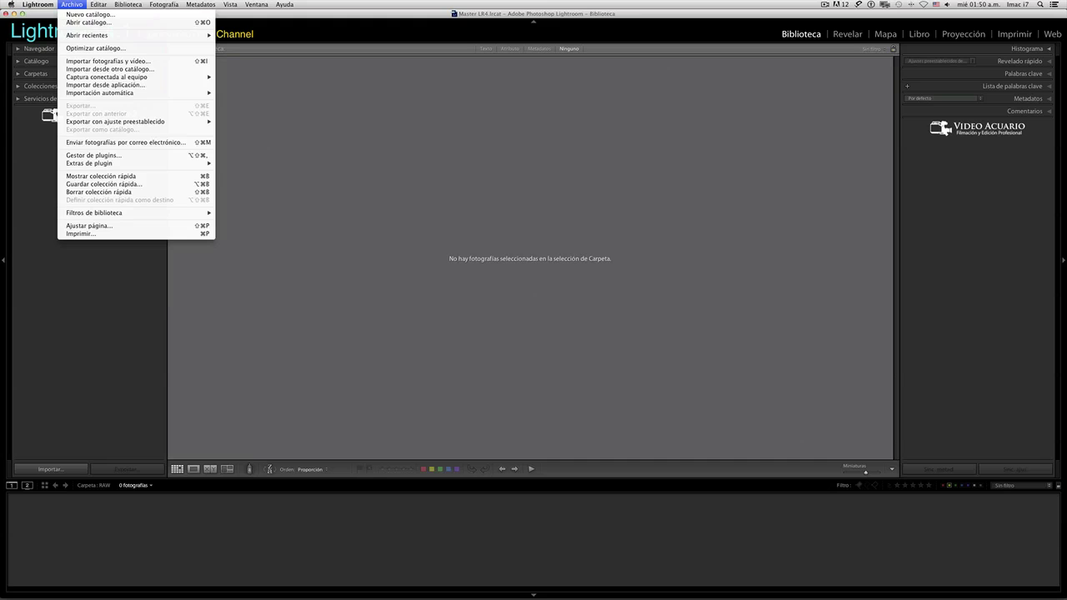
left_click(48, 27)
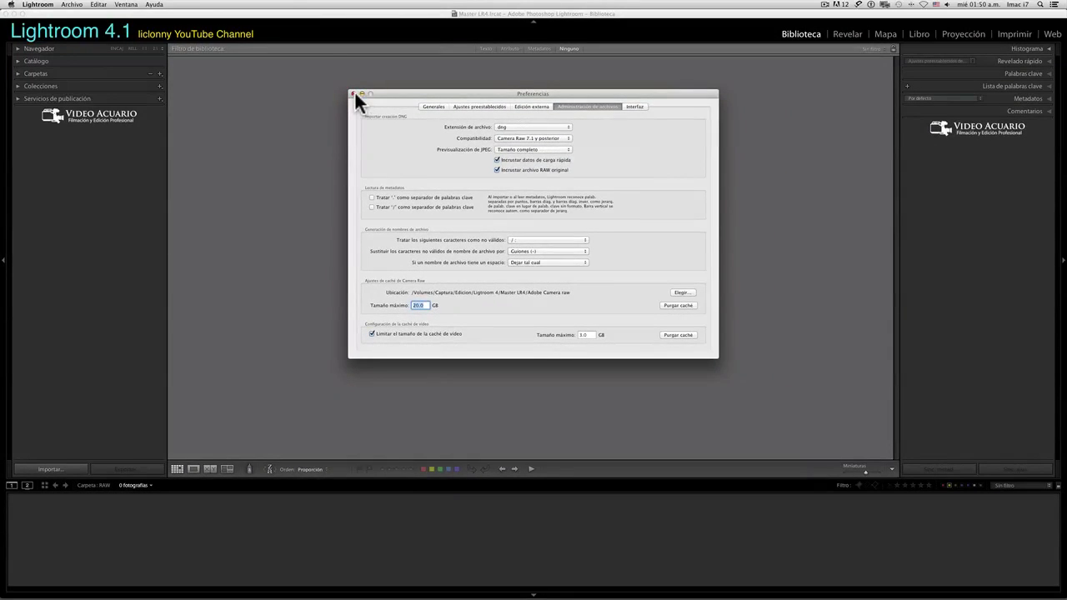
Step: Close the Preferencias dialog, returning to the empty RAW folder in Library
left_click(353, 94)
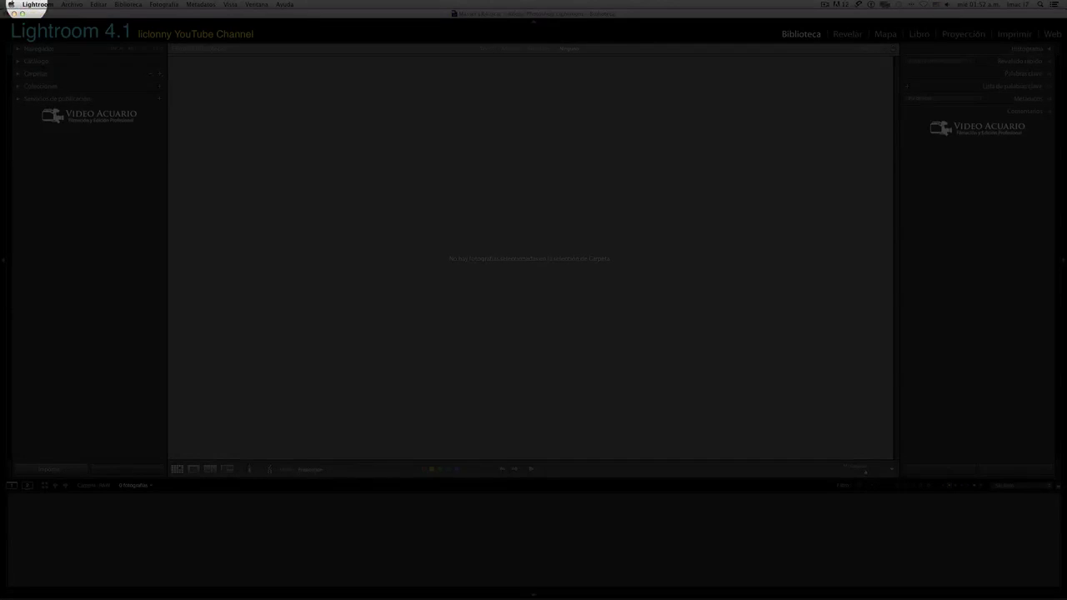
Step: Show the Lightroom application menu listing Preferencias…
left_click(34, 5)
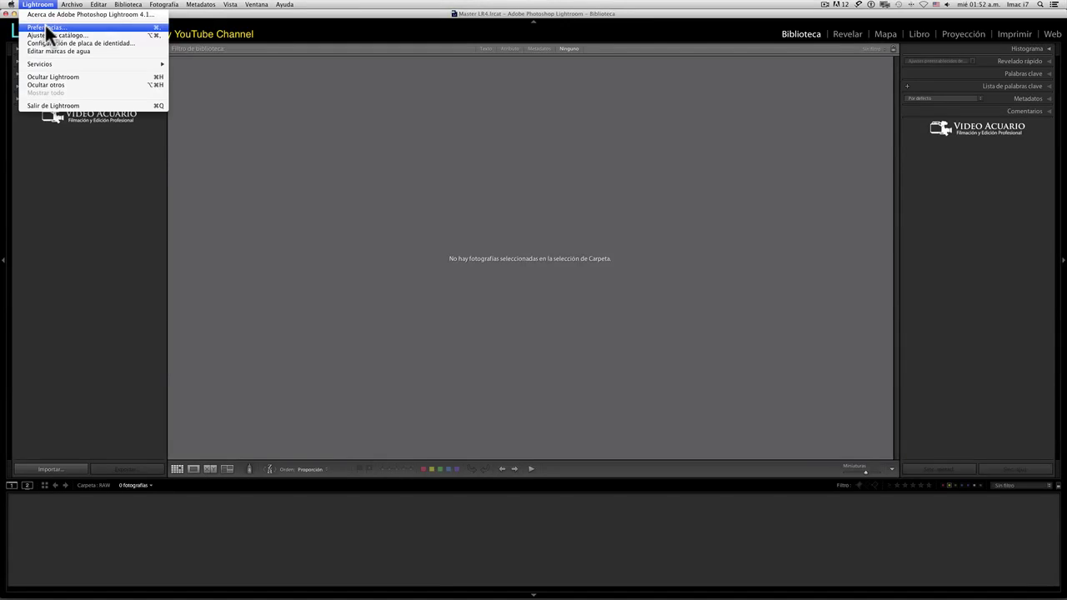
Step: Choose Preferencias… to show Administración de archivos with the 20.0 GB Camera Raw cache
left_click(44, 27)
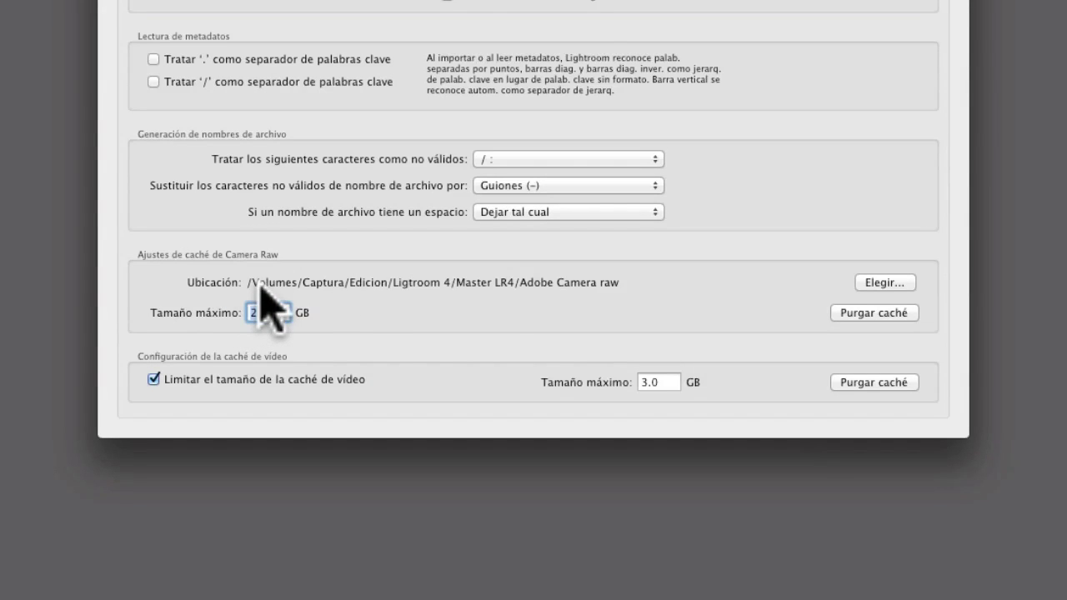
left_click(879, 284)
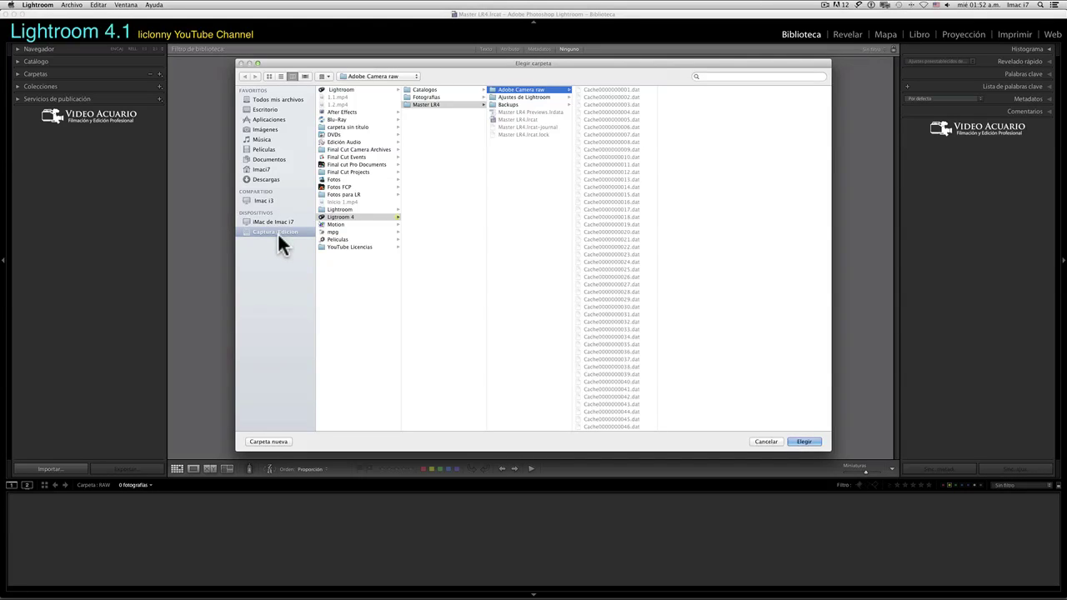
left_click(341, 215)
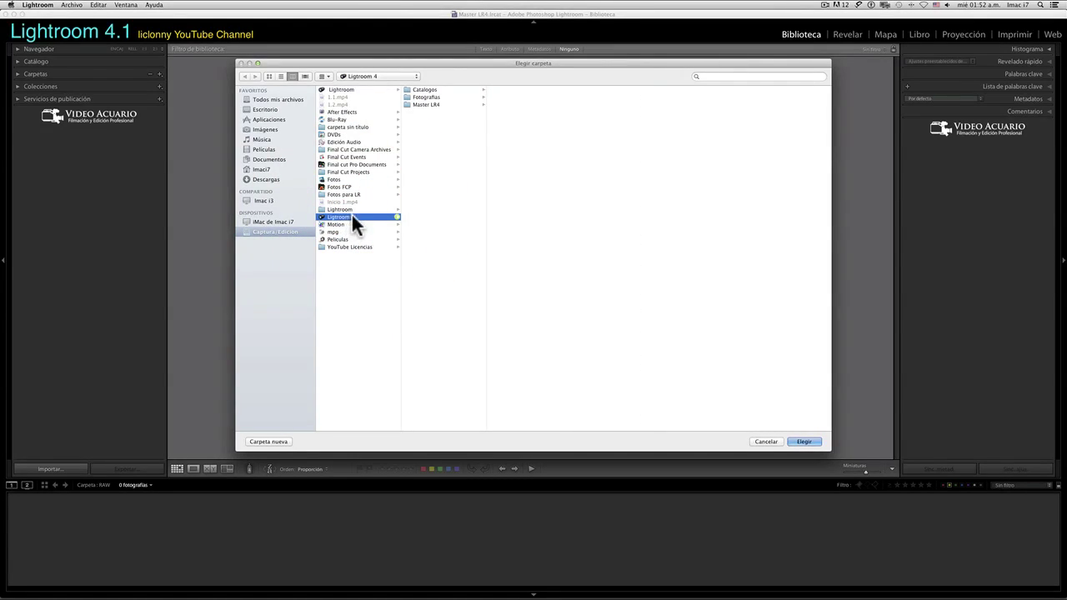
left_click(411, 104)
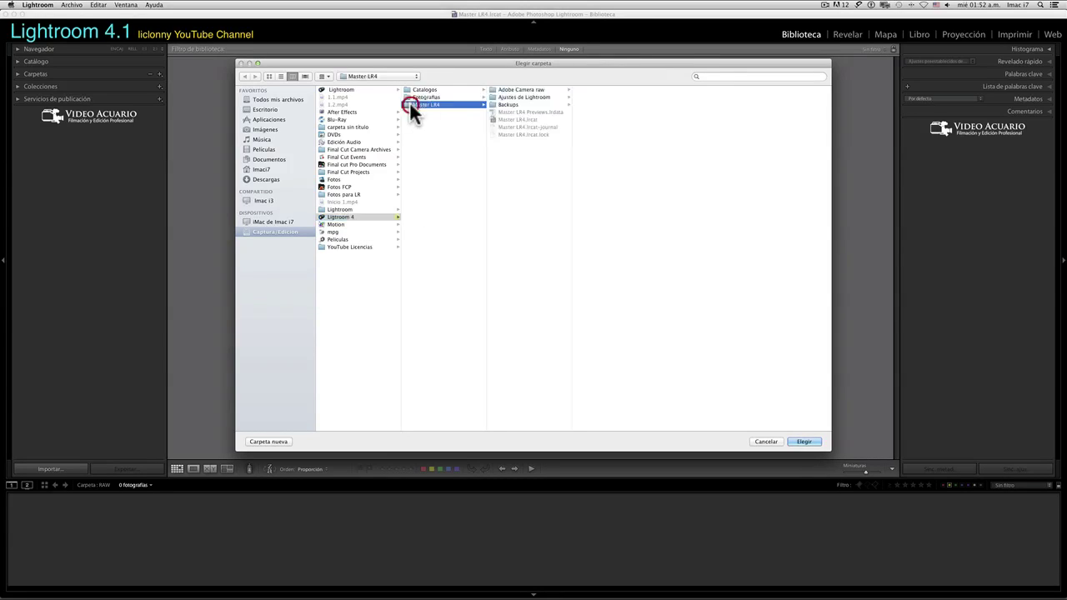
left_click(535, 89)
scroll(623, 127, "down", 3)
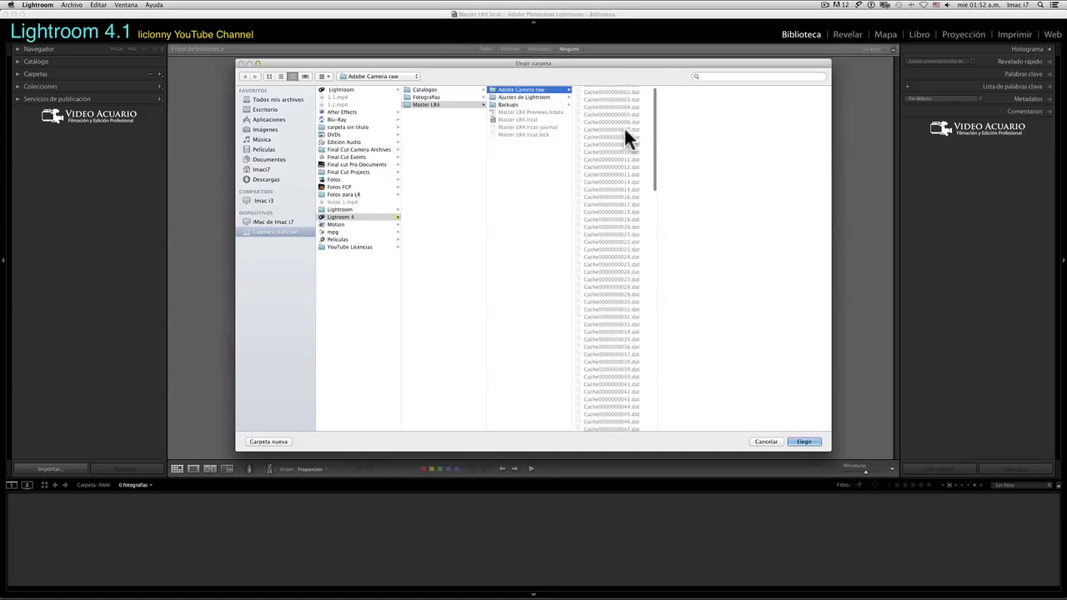
scroll(624, 128, "down", 3)
scroll(623, 128, "down", 4)
scroll(624, 128, "down", 3)
scroll(623, 128, "down", 4)
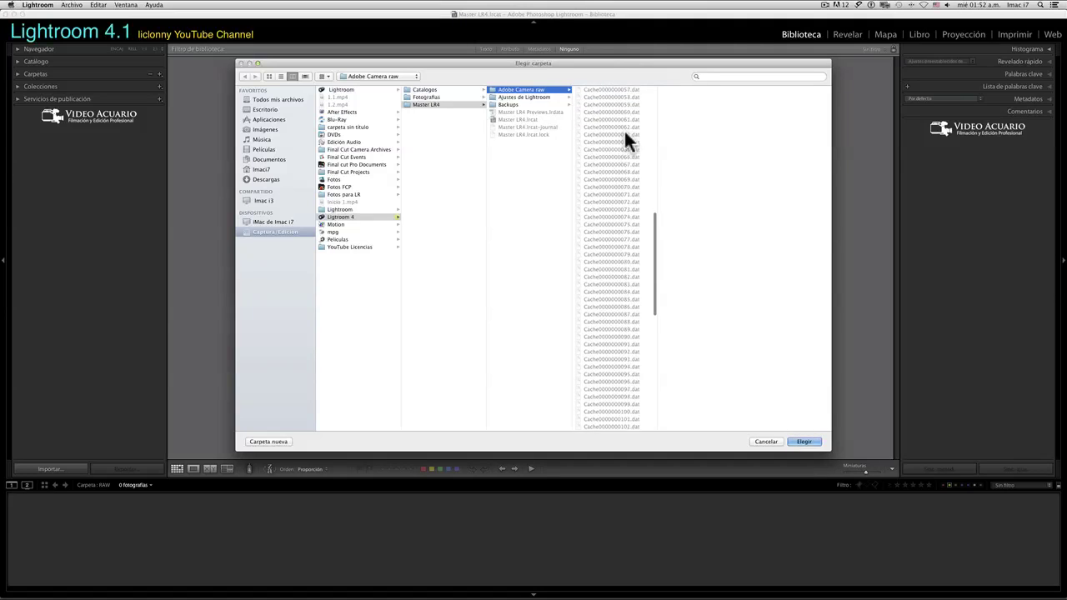
scroll(623, 128, "down", 3)
scroll(623, 128, "down", 3)
scroll(623, 128, "down", 4)
scroll(623, 128, "down", 4)
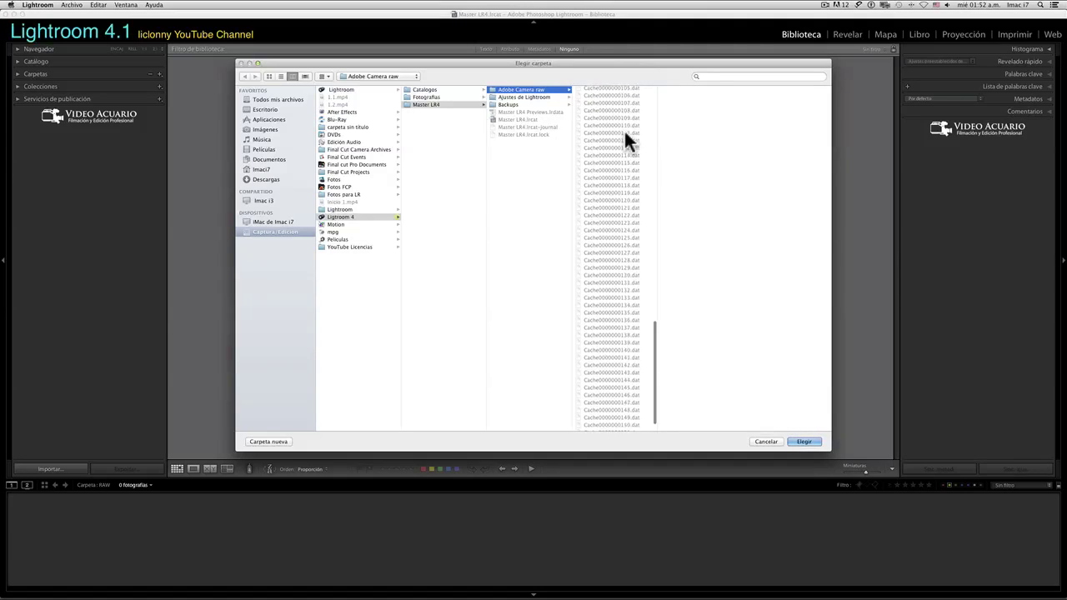
scroll(623, 128, "down", 1)
scroll(623, 129, "up", 10)
scroll(624, 129, "up", 5)
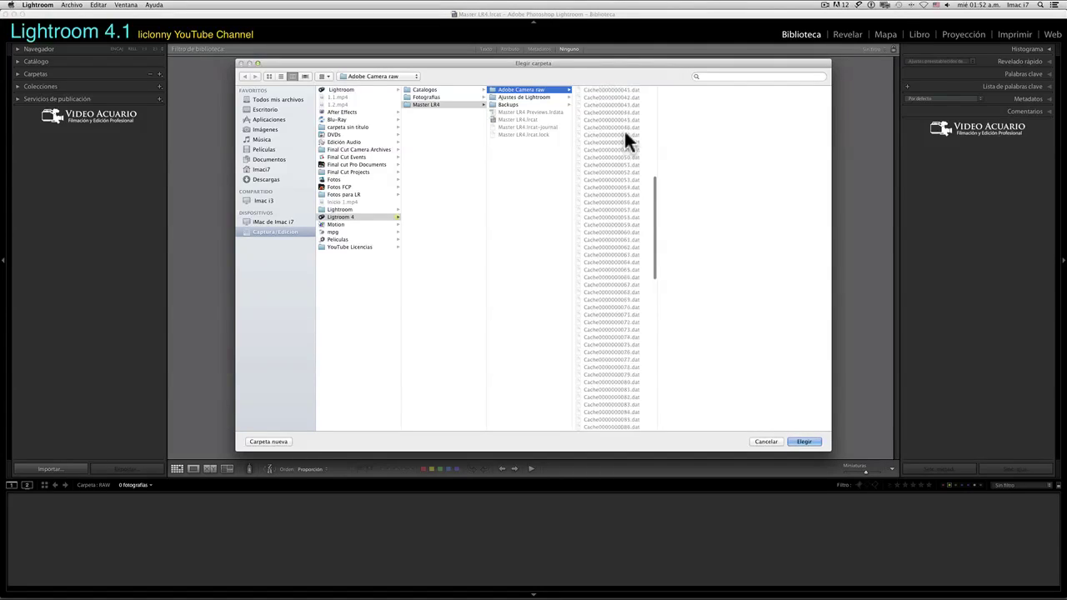
scroll(623, 128, "up", 5)
scroll(623, 128, "up", 4)
scroll(623, 129, "up", 2)
scroll(624, 128, "down", 6)
scroll(623, 128, "down", 6)
scroll(624, 128, "down", 6)
scroll(623, 128, "down", 6)
scroll(625, 132, "down", 3)
scroll(620, 163, "down", 2)
scroll(620, 164, "down", 3)
scroll(619, 163, "up", 3)
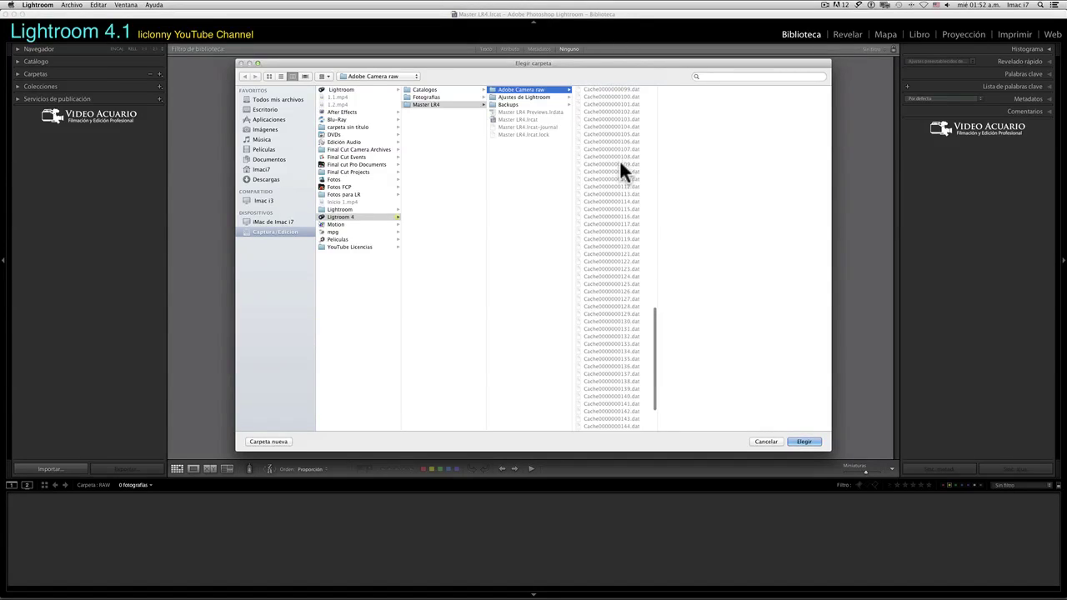
scroll(619, 163, "up", 2)
scroll(619, 163, "up", 2)
scroll(619, 163, "up", 2)
scroll(619, 162, "up", 10)
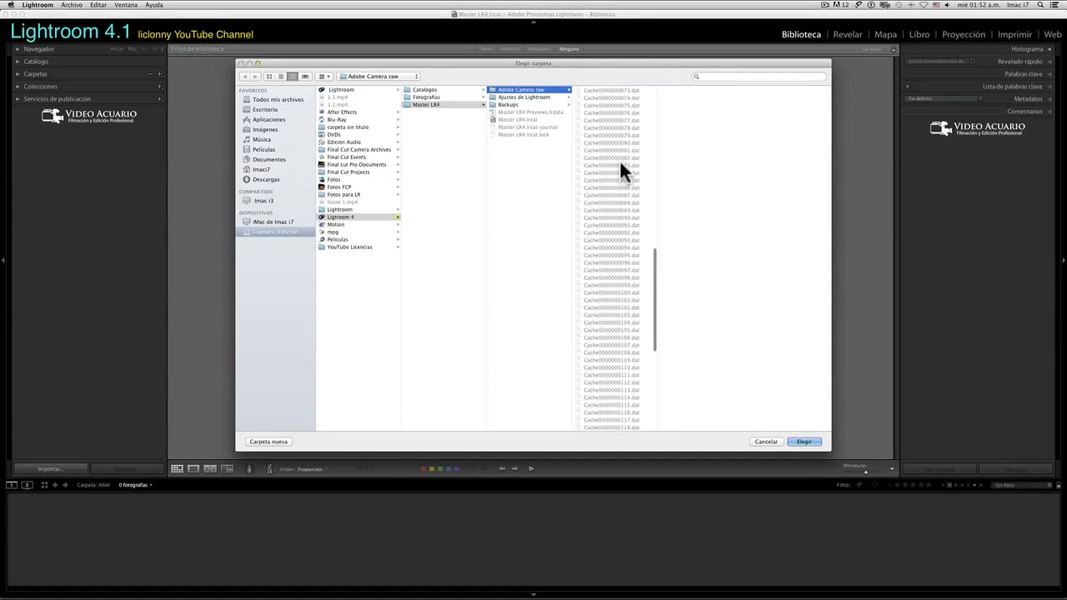
scroll(620, 163, "up", 5)
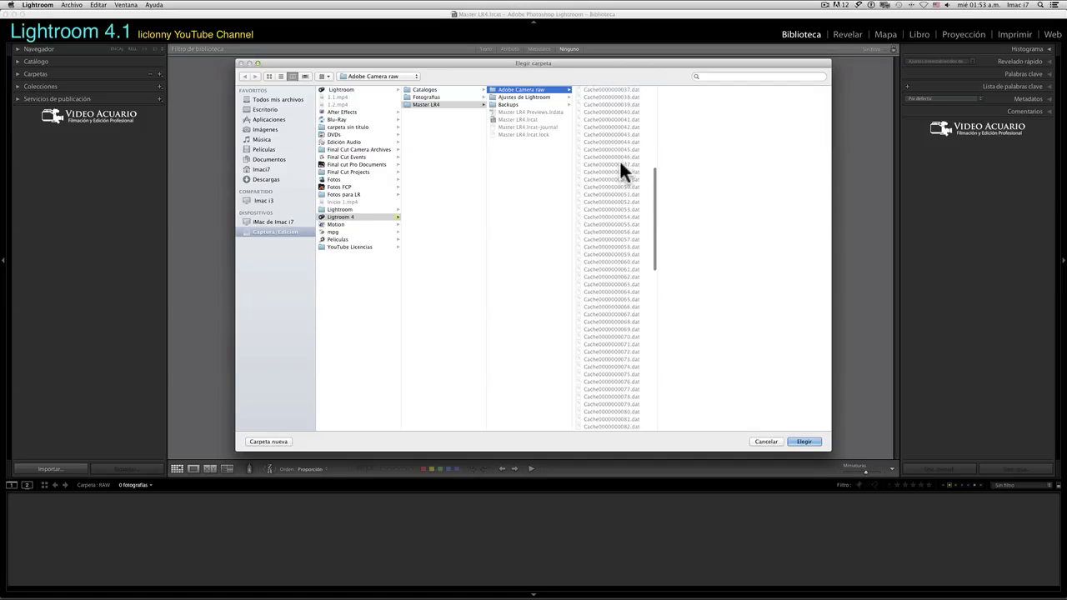
scroll(620, 163, "up", 8)
scroll(620, 162, "up", 3)
scroll(620, 163, "up", 2)
Step: Cancel the cache folder chooser, keeping the current location, and close Preferencias
left_click(759, 439)
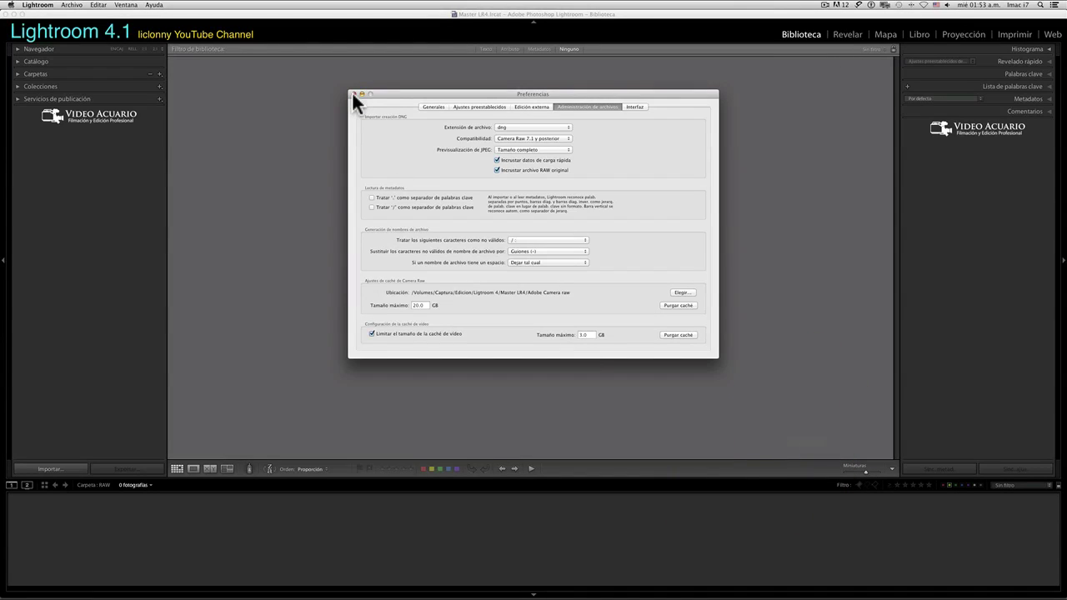
left_click(354, 93)
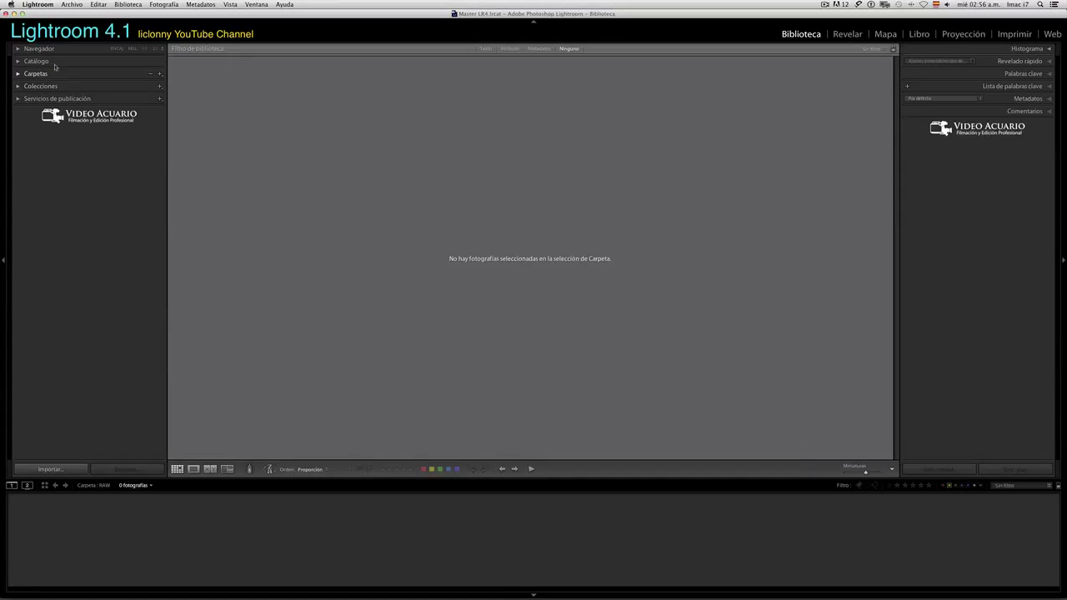
Step: Open Catalog Settings on Administración de archivos to view the 2048-pixel, Alta-quality, 30-day preview cache
left_click(41, 3)
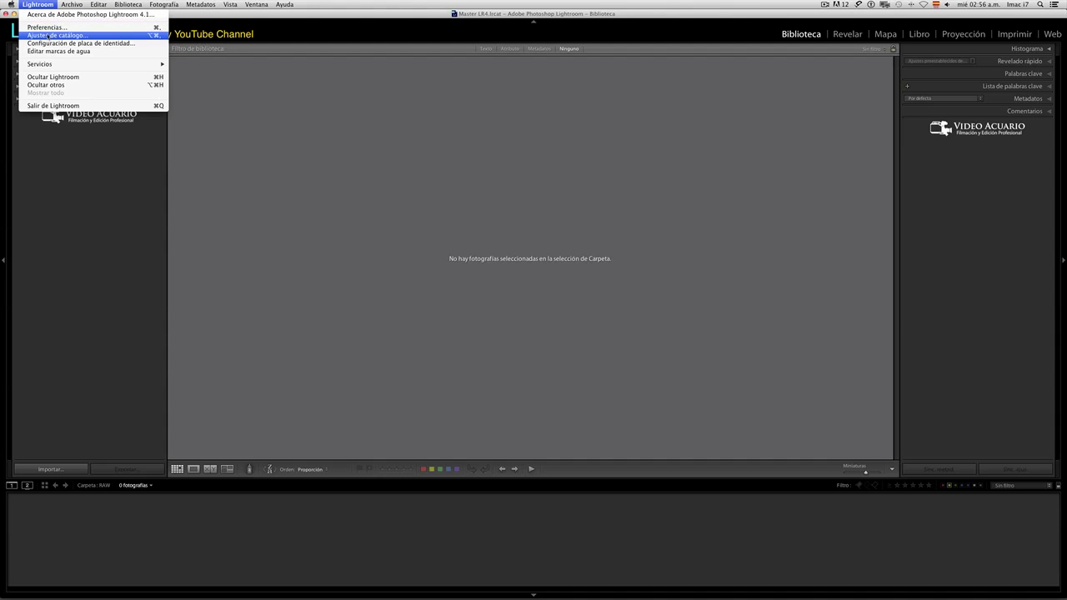
left_click(49, 36)
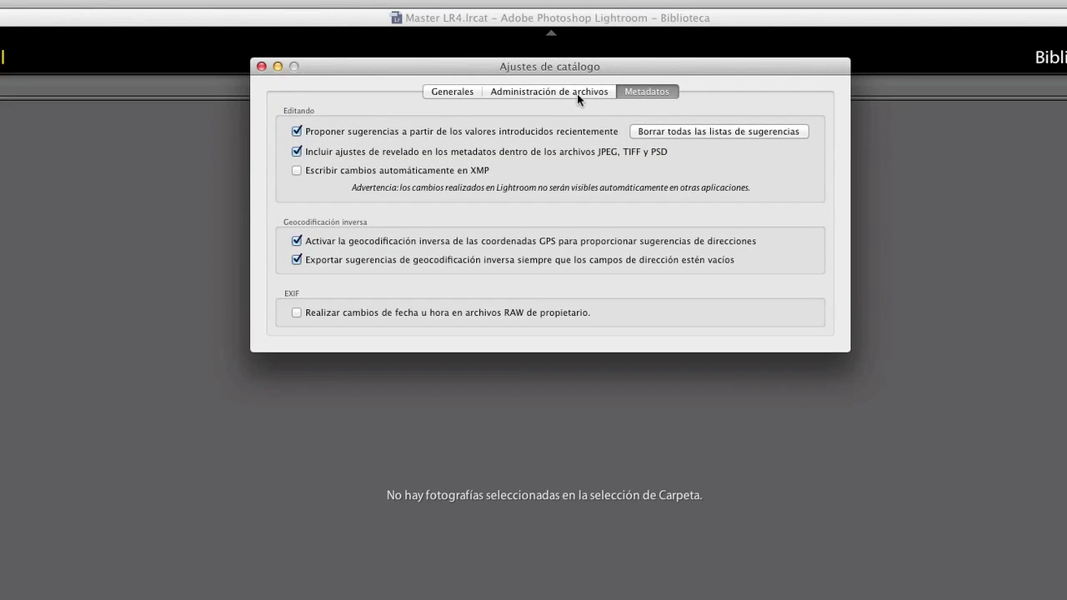
left_click(577, 94)
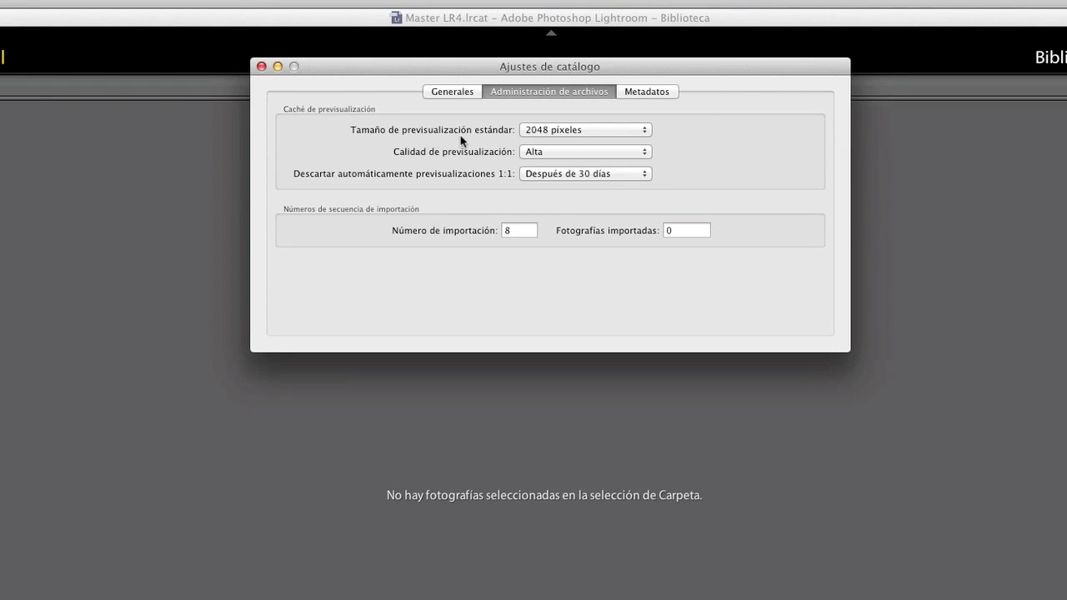
left_click(534, 132)
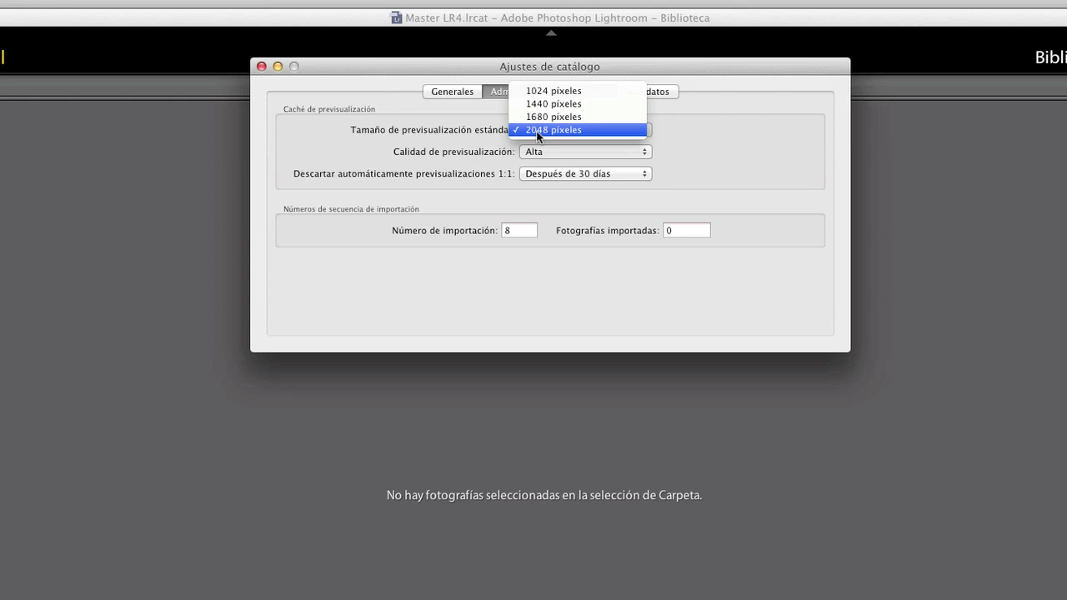
left_click(537, 131)
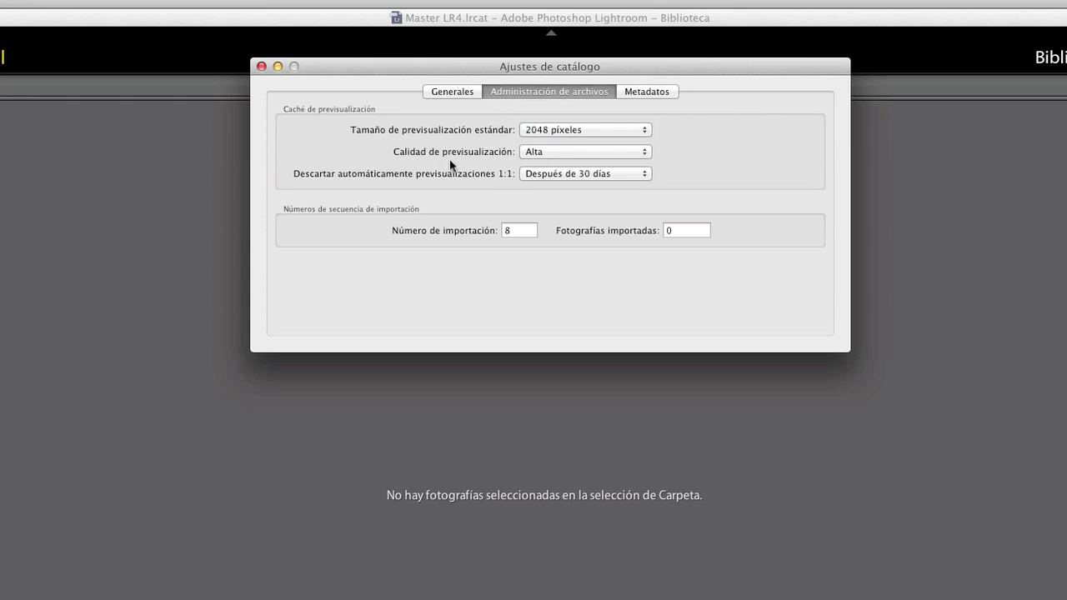
left_click(554, 153)
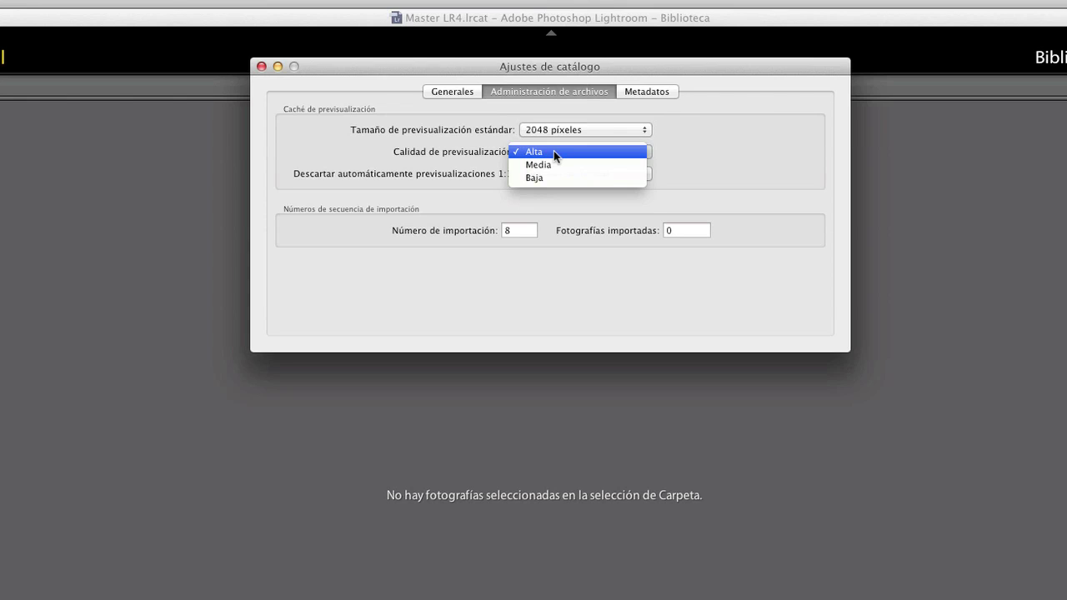
left_click(554, 151)
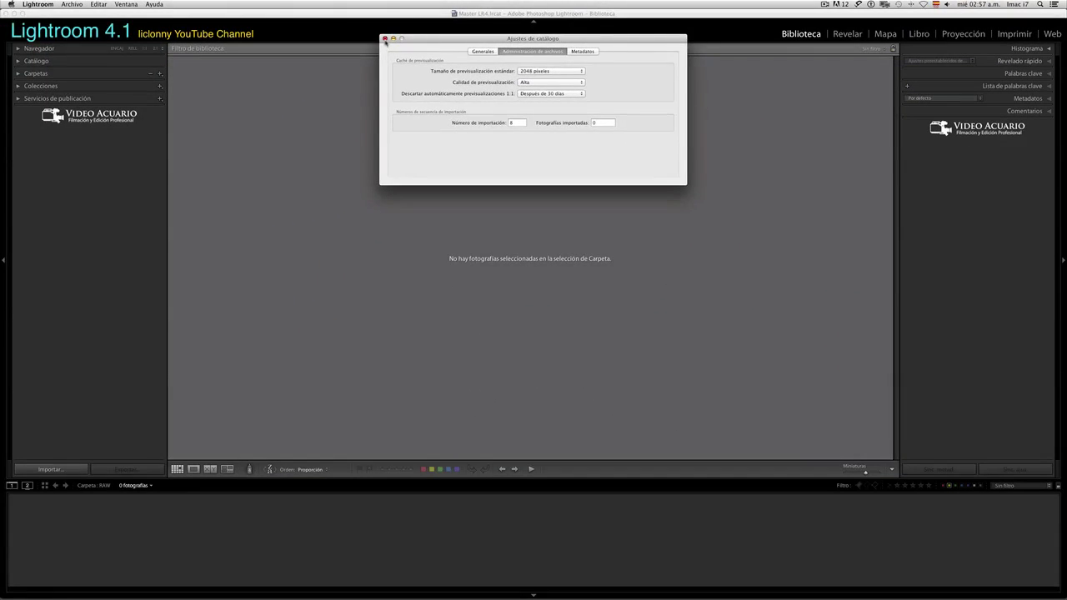
Step: Close the Catalog Settings dialog, returning to the empty Library view of the RAW folder
left_click(385, 39)
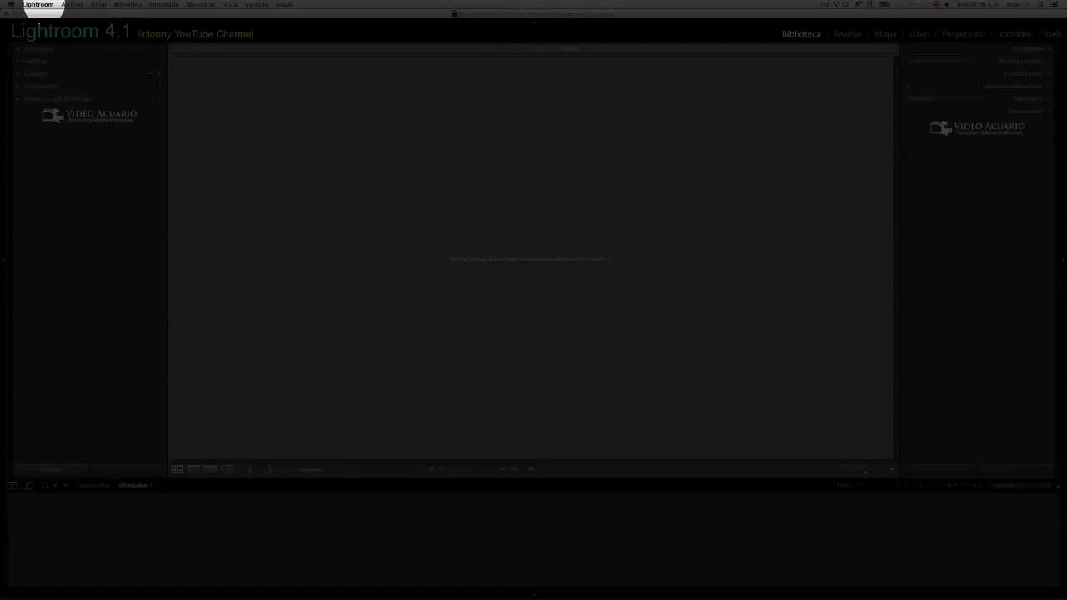
left_click(40, 5)
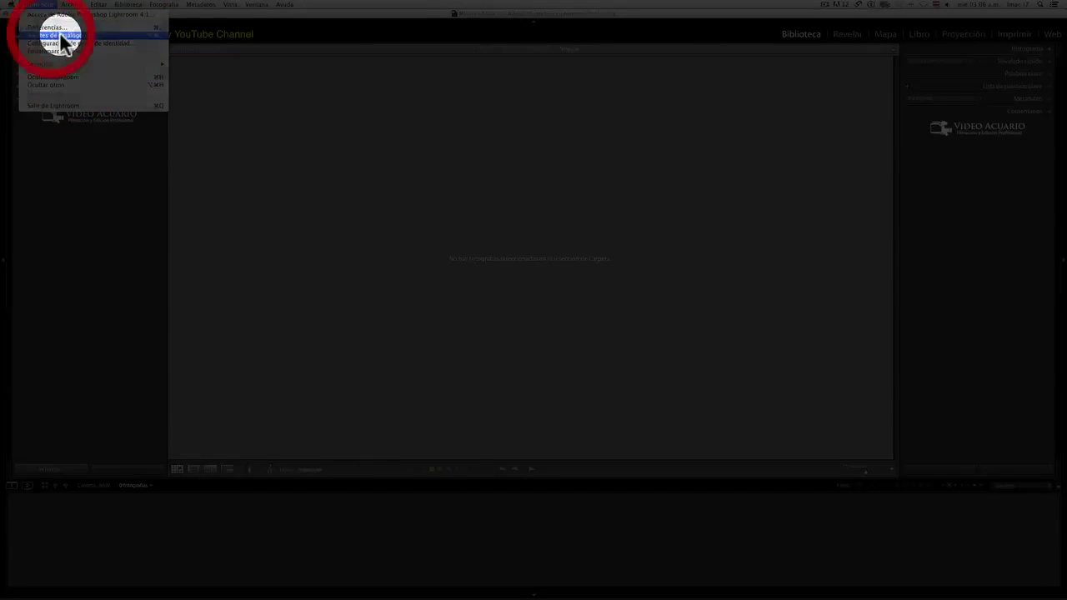
left_click(61, 35)
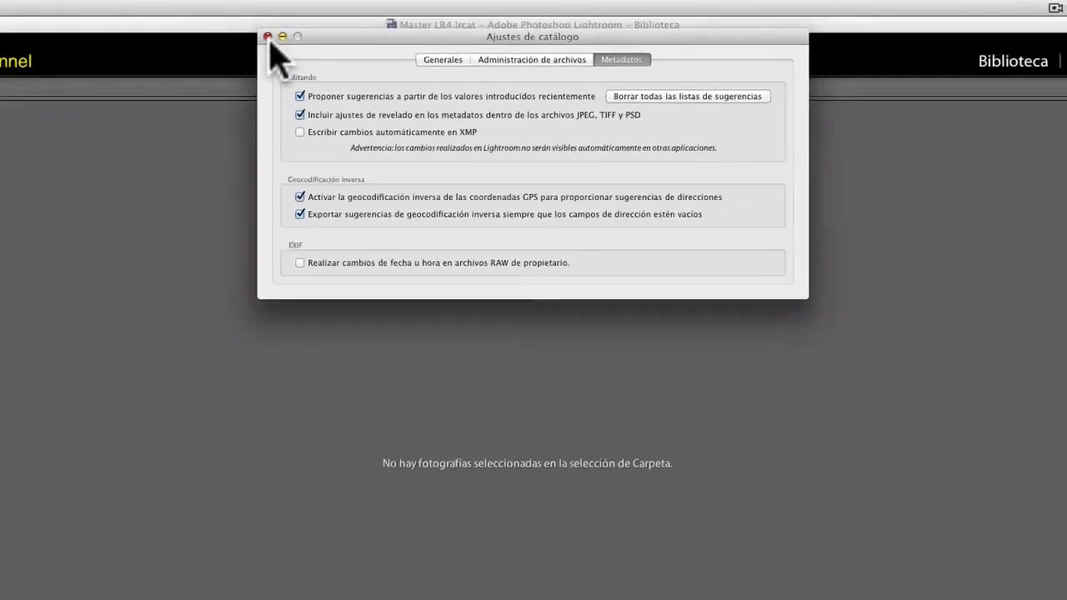
left_click(168, 49)
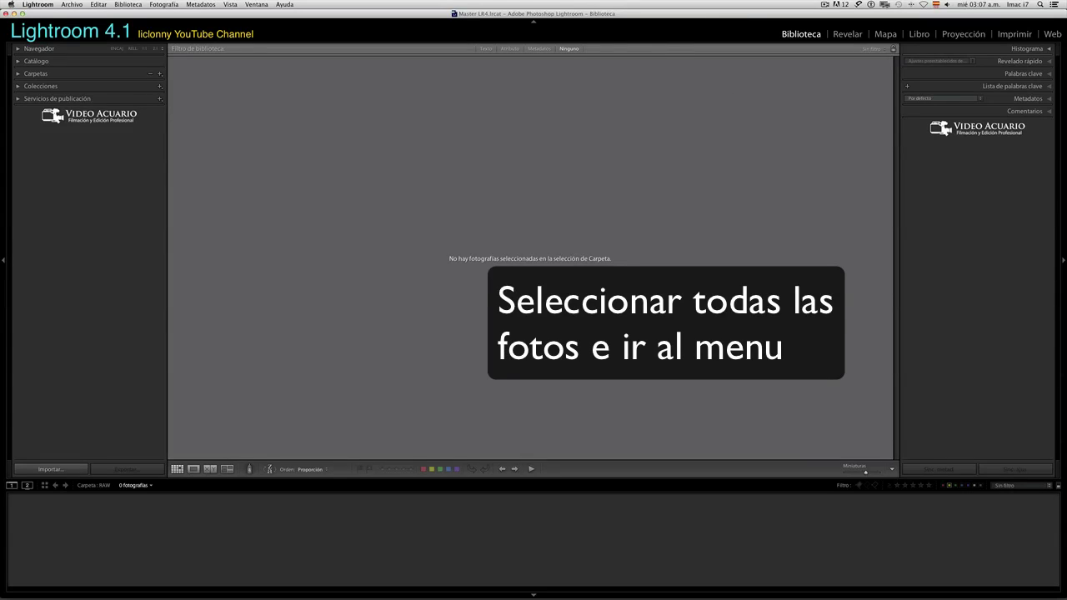
Step: Open the Biblioteca menu to reach the Previsualizaciones submenu
left_click(129, 4)
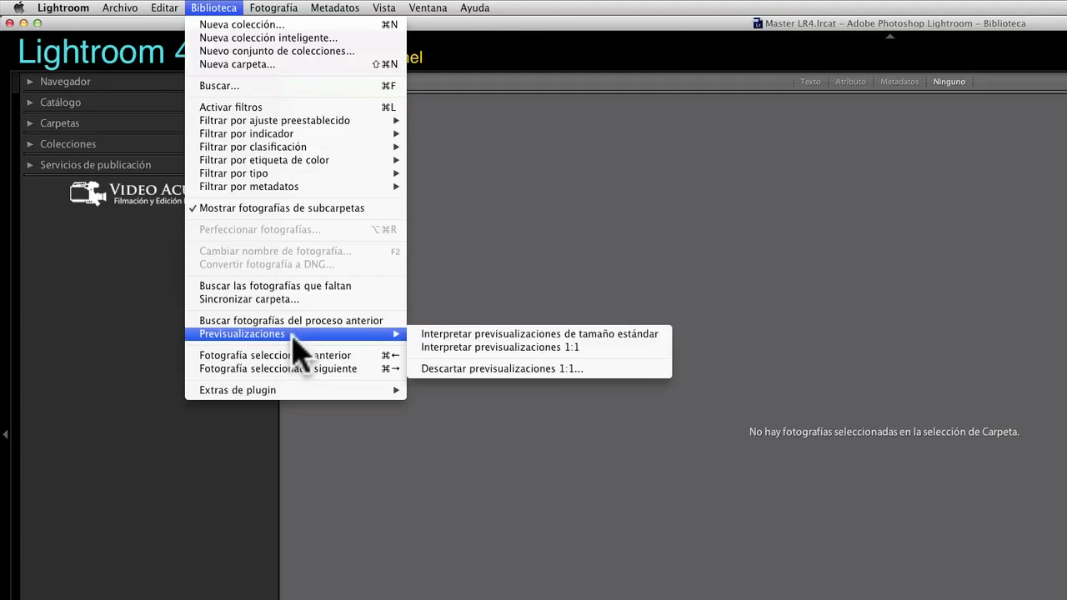
mouse_move(241, 334)
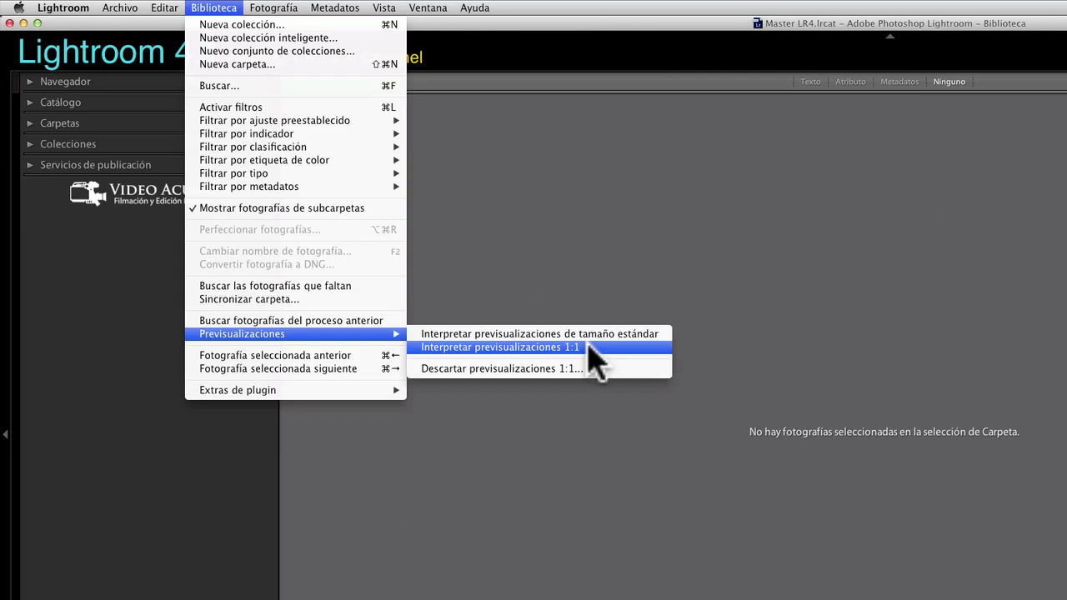
Step: Run Interpretar previsualizaciones 1:1 and dismiss the notice that all previews are up to date
left_click(591, 347)
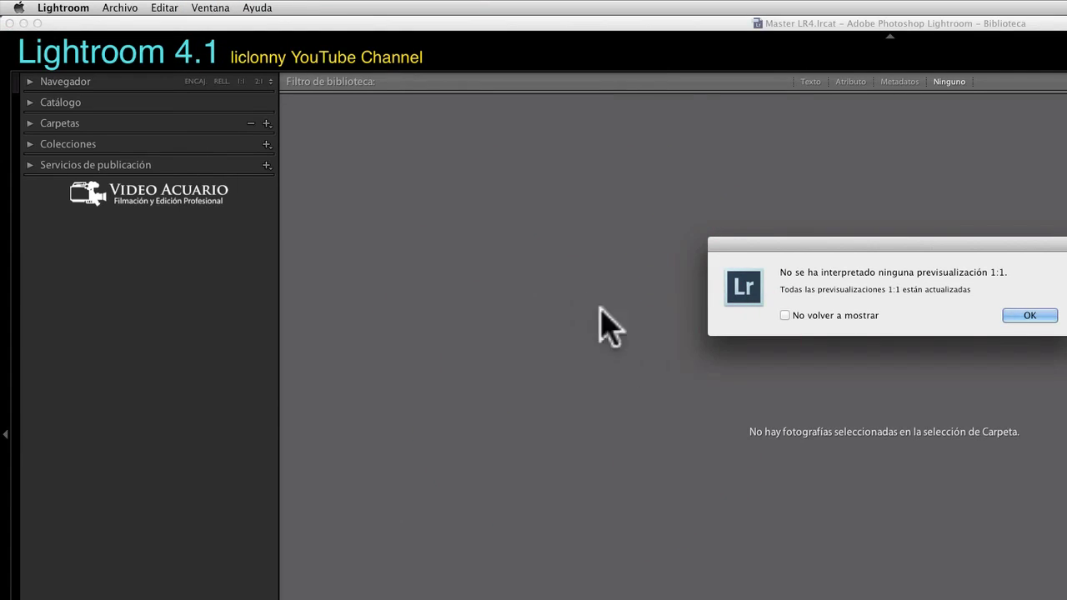
left_click(1026, 317)
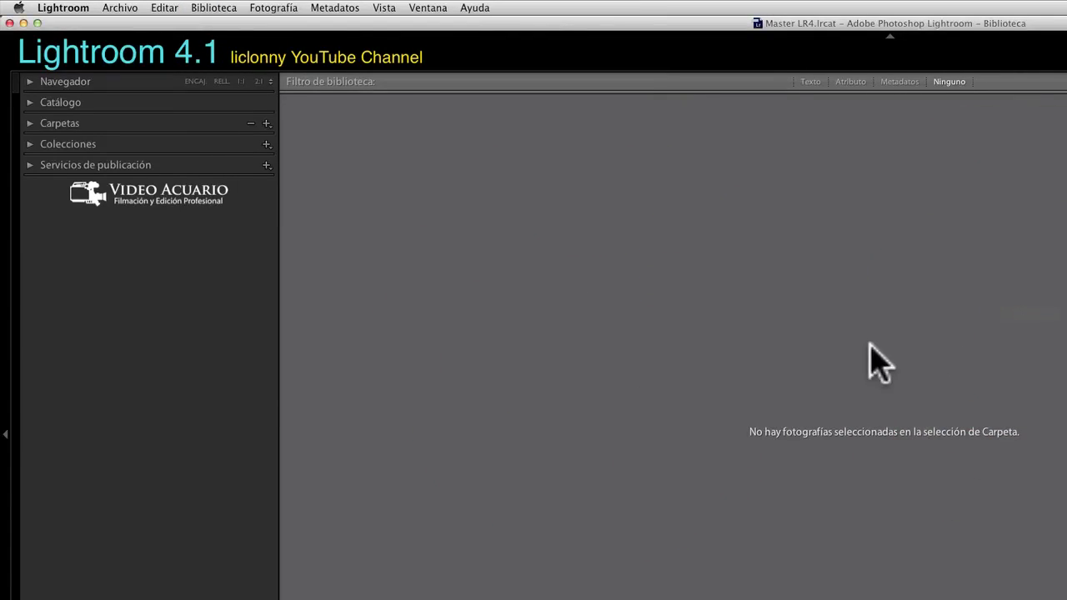